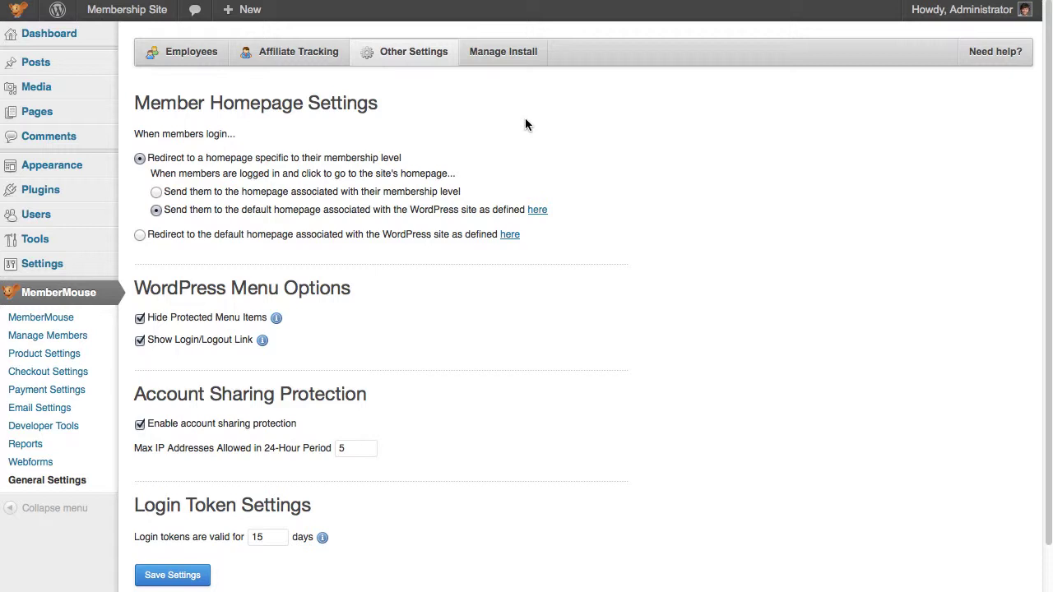
Step: Check the Reading settings, where the static front page is 'WordPress Front Page'
{"action": "mouse_move", "coordinate": [49, 265]}
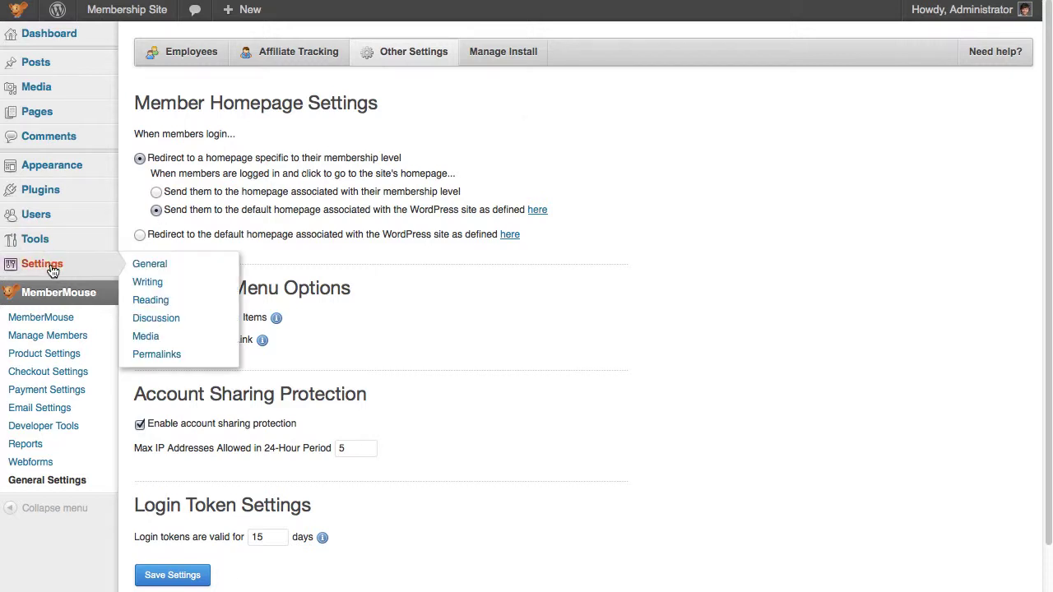
{"action": "left_click", "coordinate": [132, 299]}
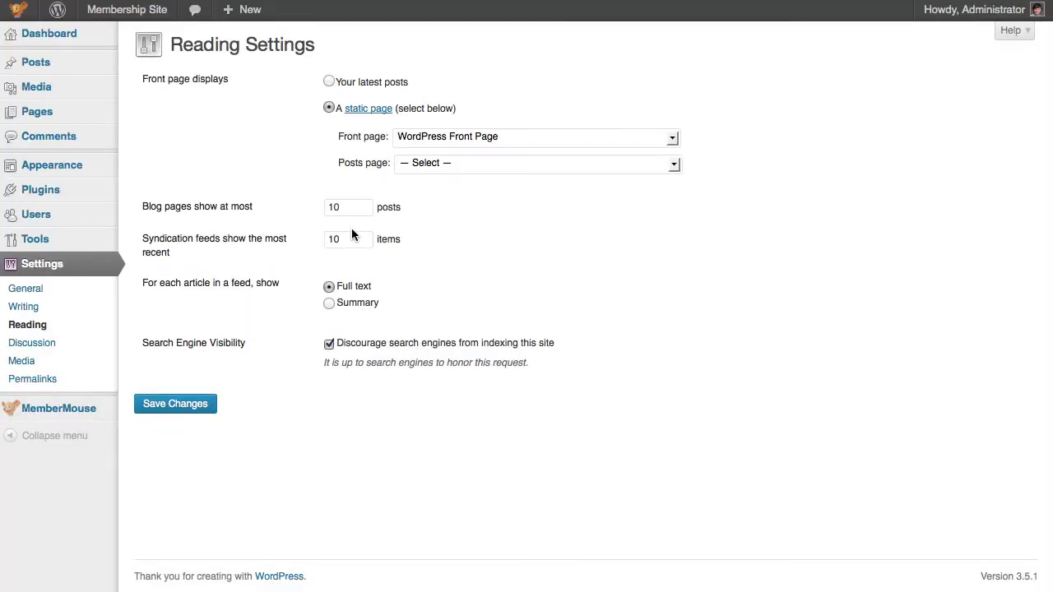
{"action": "mouse_move", "coordinate": [92, 173]}
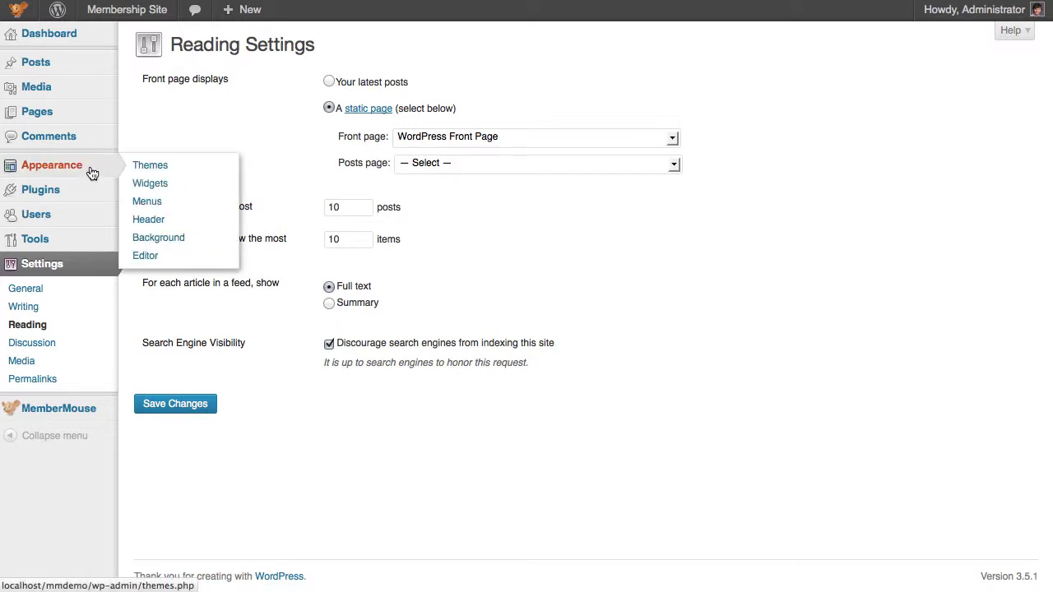
{"action": "left_click", "coordinate": [142, 204]}
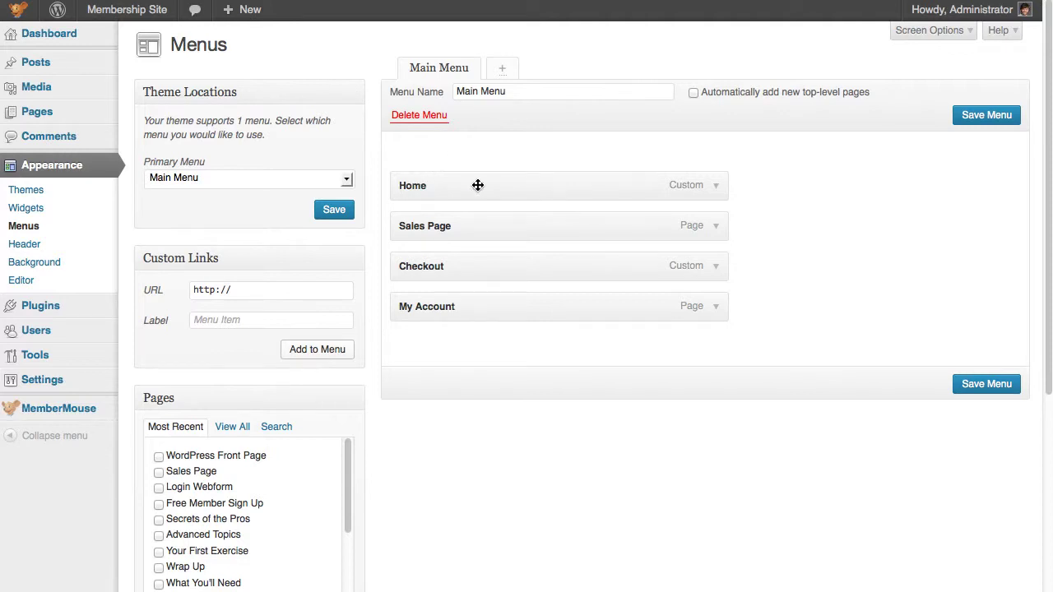
{"action": "left_click", "coordinate": [722, 196]}
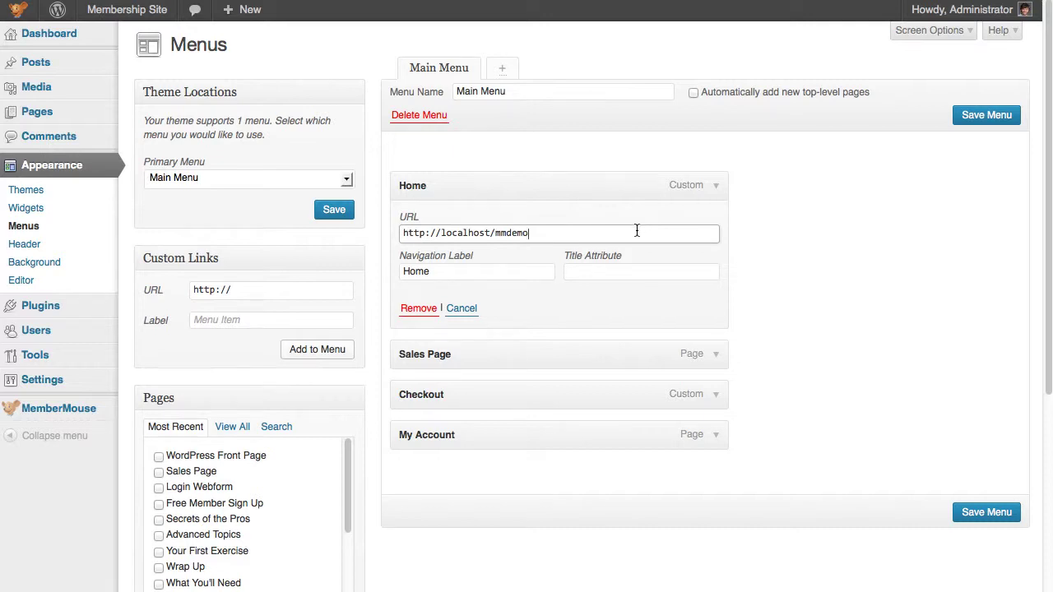
{"action": "mouse_move", "coordinate": [78, 412]}
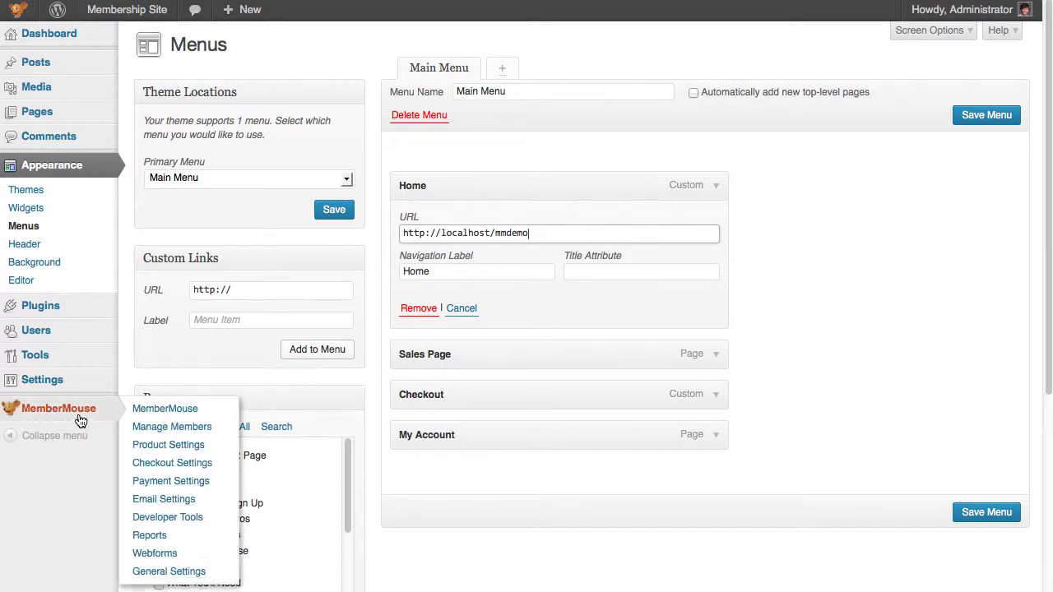
Step: In MemberMouse Other Settings, set login redirect to 'Redirect to the default homepage' and save
{"action": "left_click", "coordinate": [154, 572]}
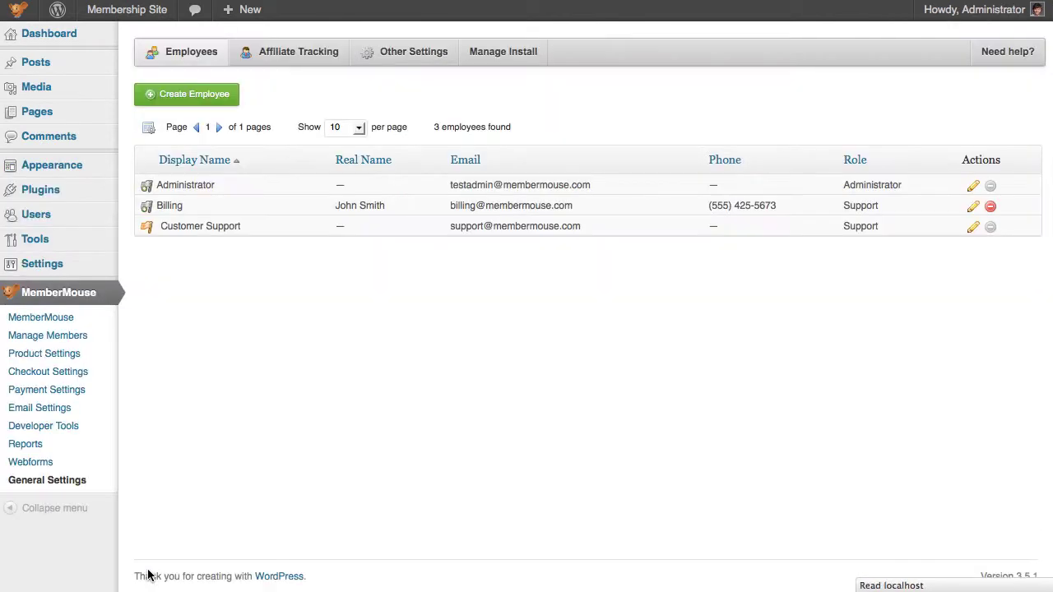
{"action": "left_click", "coordinate": [384, 60]}
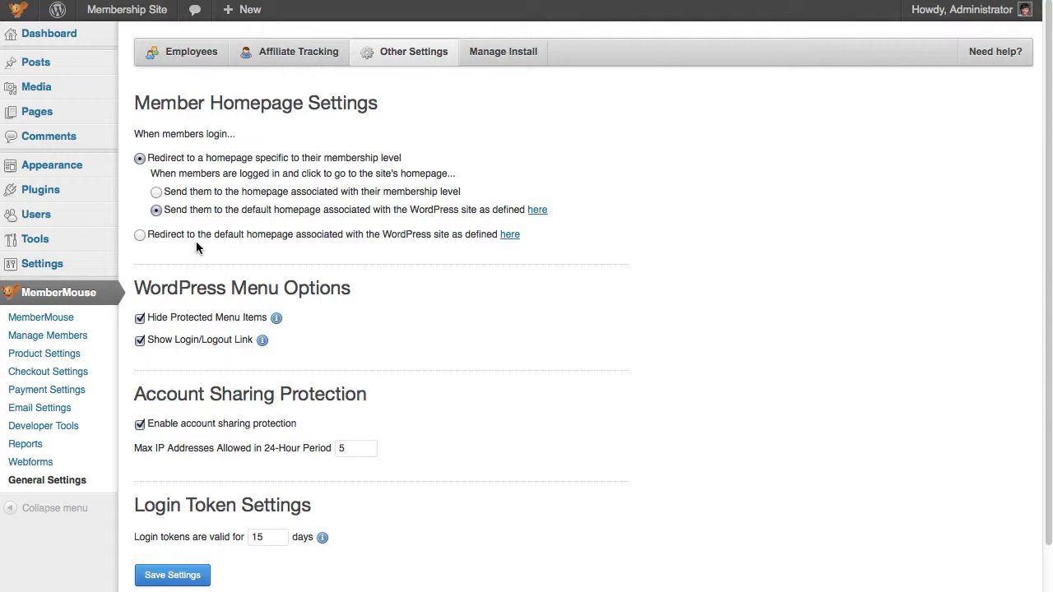
{"action": "left_click", "coordinate": [148, 235]}
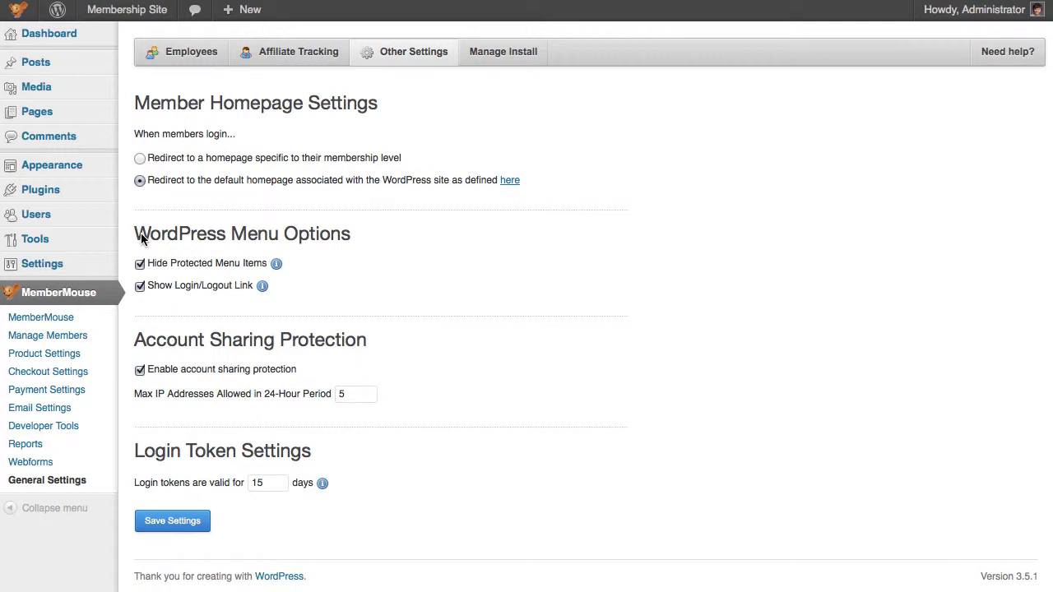
{"action": "left_click", "coordinate": [186, 522]}
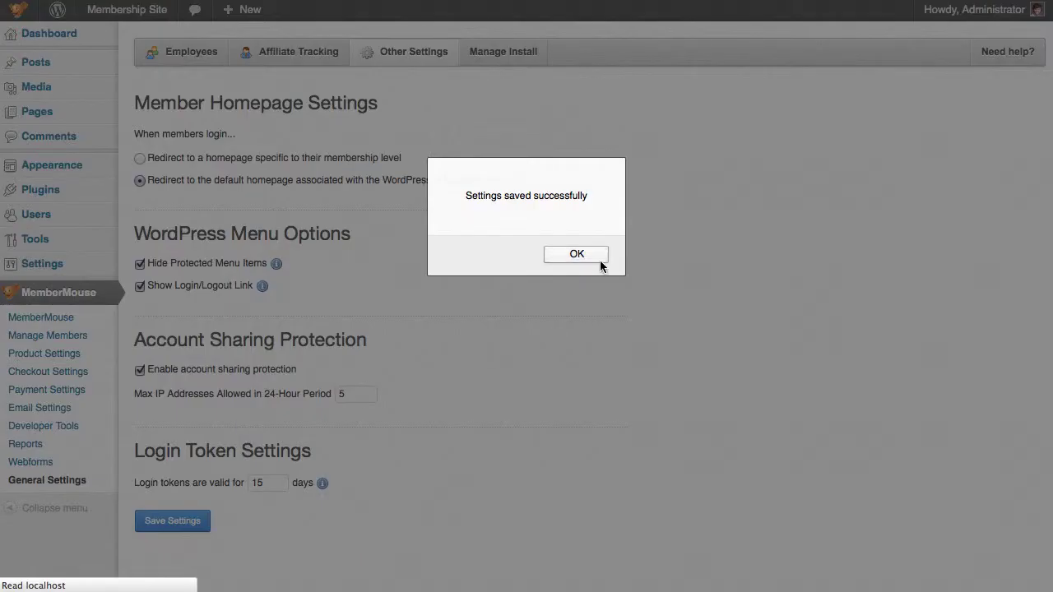
{"action": "left_click", "coordinate": [600, 260]}
{"action": "key", "text": "super+Tab"}
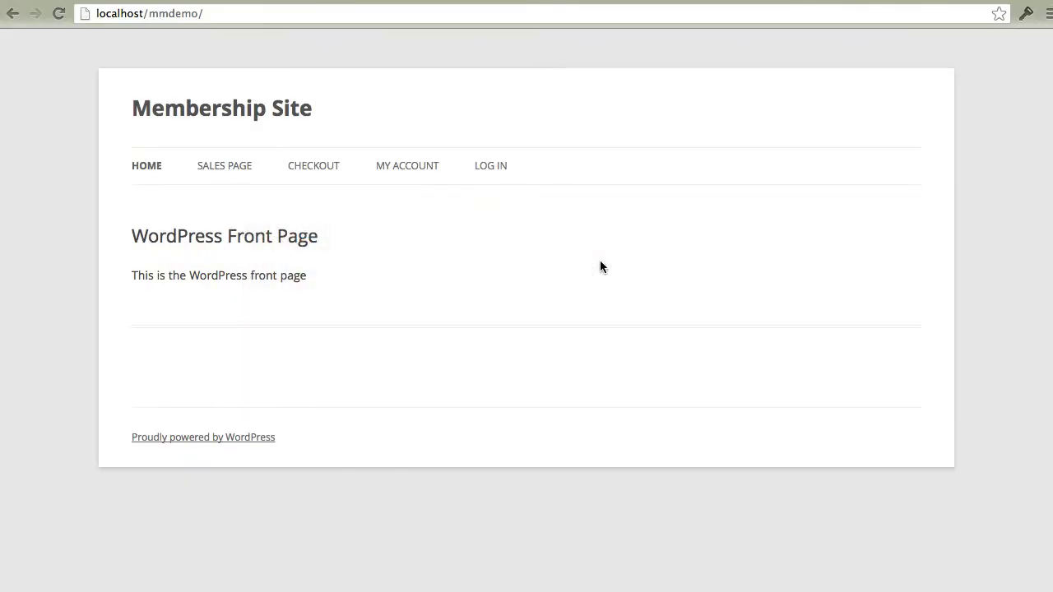
Step: Log in as the test member with their e-mail and password, land on WordPress Front Page, then log out
{"action": "left_click", "coordinate": [492, 168]}
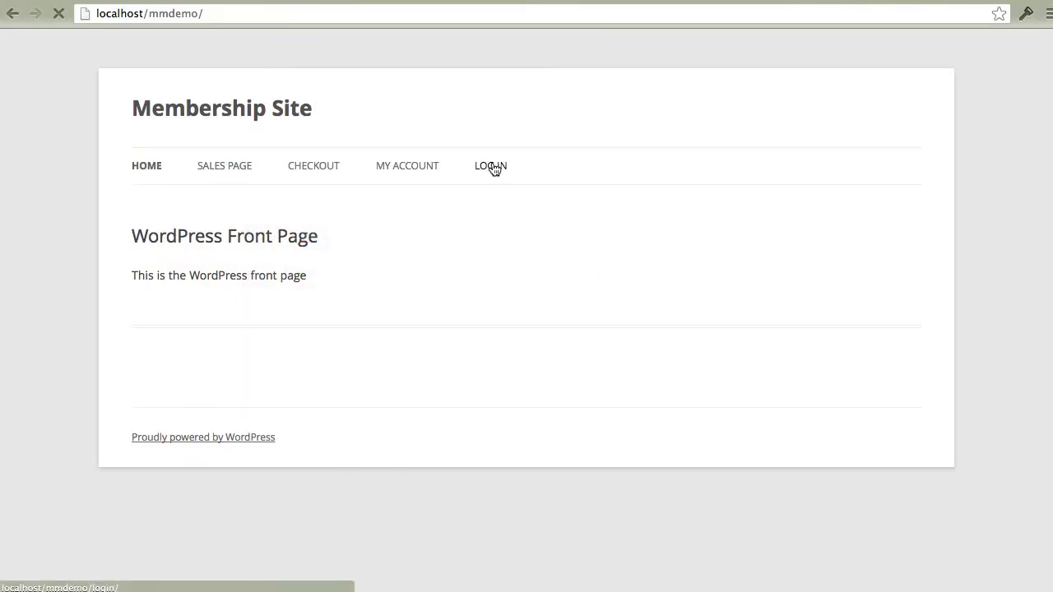
{"action": "left_click", "coordinate": [388, 309]}
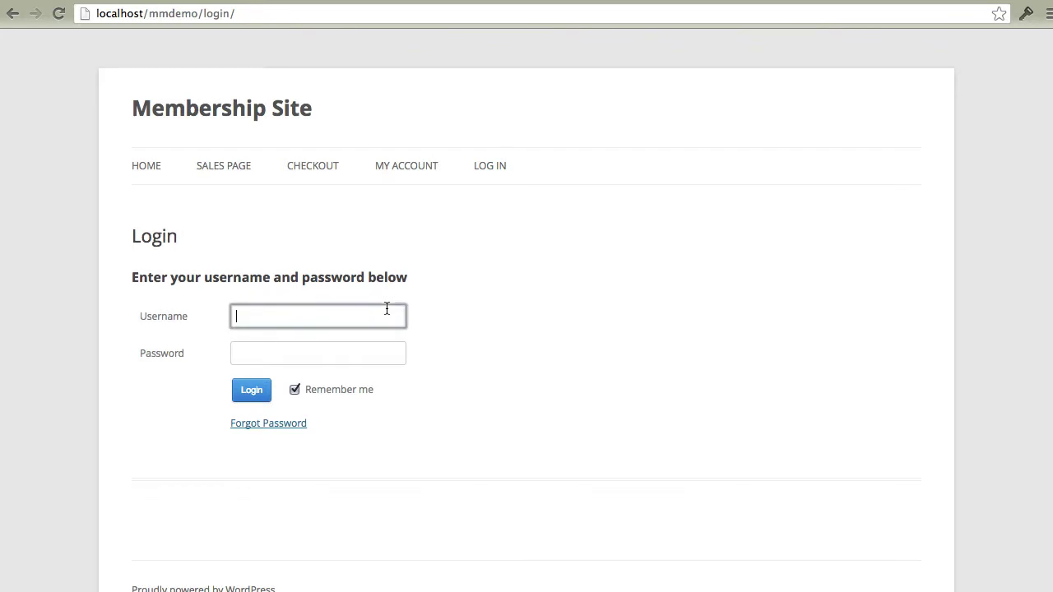
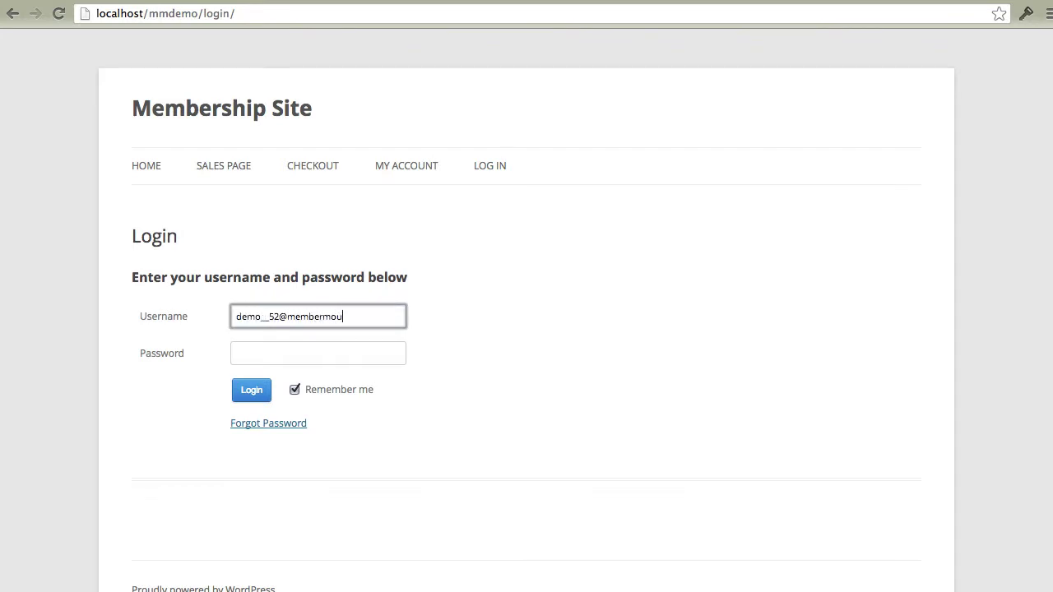
{"action": "key", "text": "Tab"}
{"action": "type", "text": "••••••"}
{"action": "key", "text": "Return"}
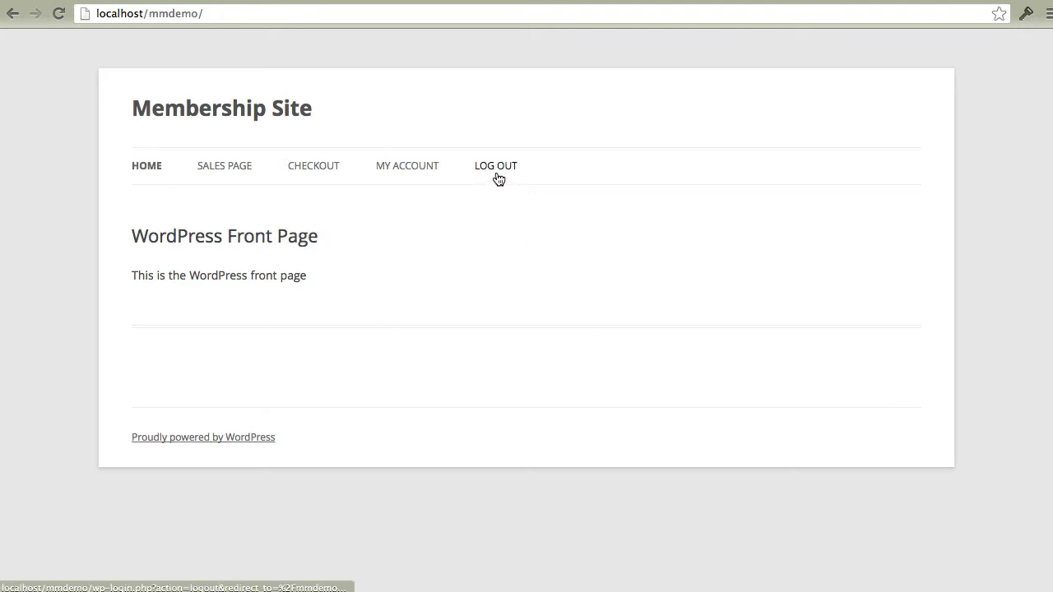
{"action": "left_click", "coordinate": [497, 168]}
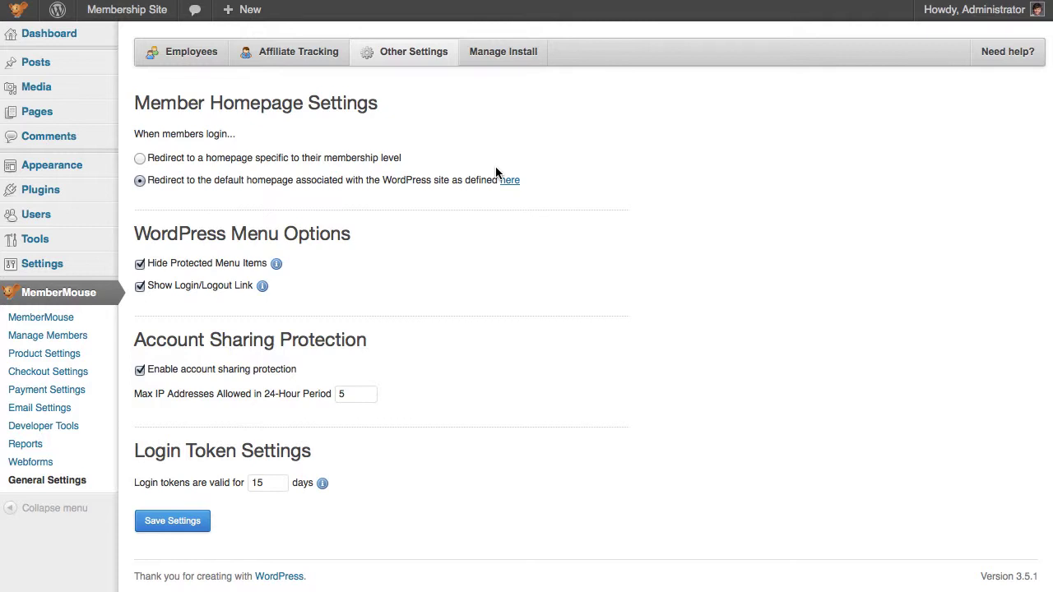
Step: Switch login redirect to 'Redirect to a homepage specific to their membership level' and save
{"action": "left_click", "coordinate": [139, 158]}
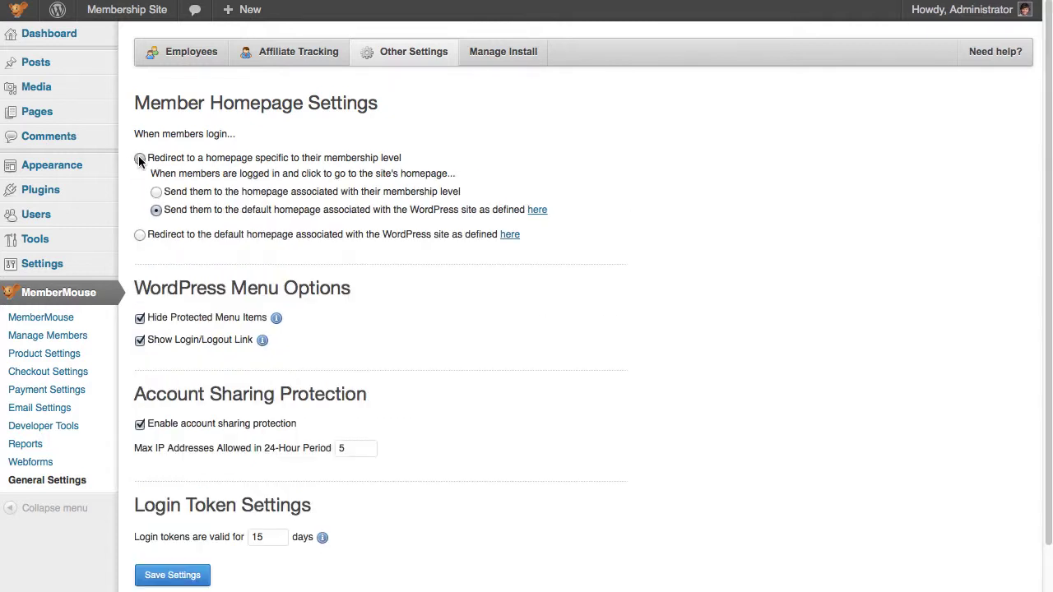
{"action": "left_click", "coordinate": [169, 576]}
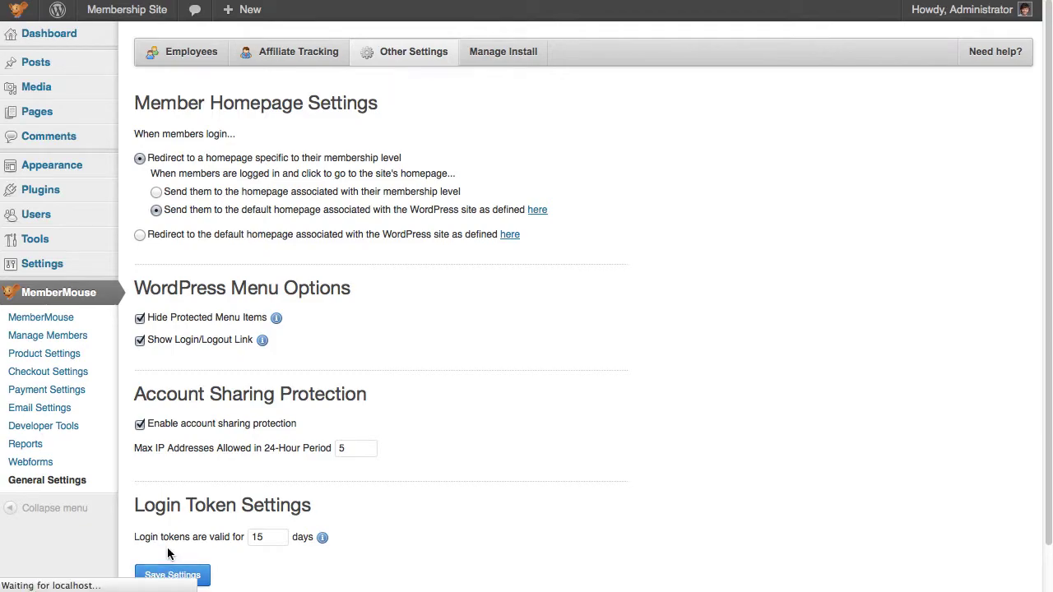
{"action": "key", "text": "Return"}
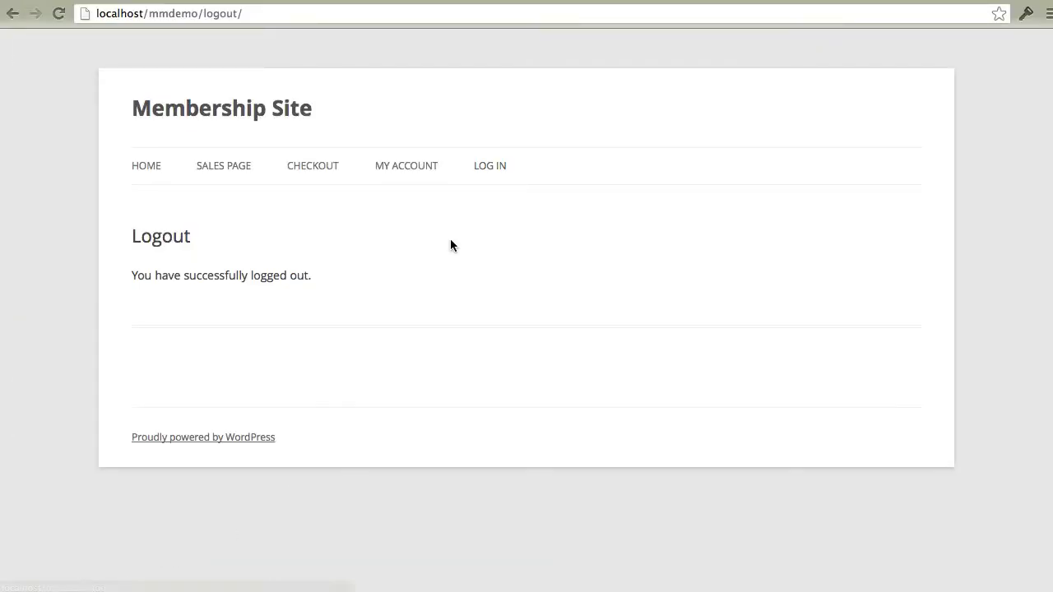
Step: Log in again as the test member, reaching the Free Membership Home Page, then follow the HOME menu link
{"action": "left_click", "coordinate": [494, 167]}
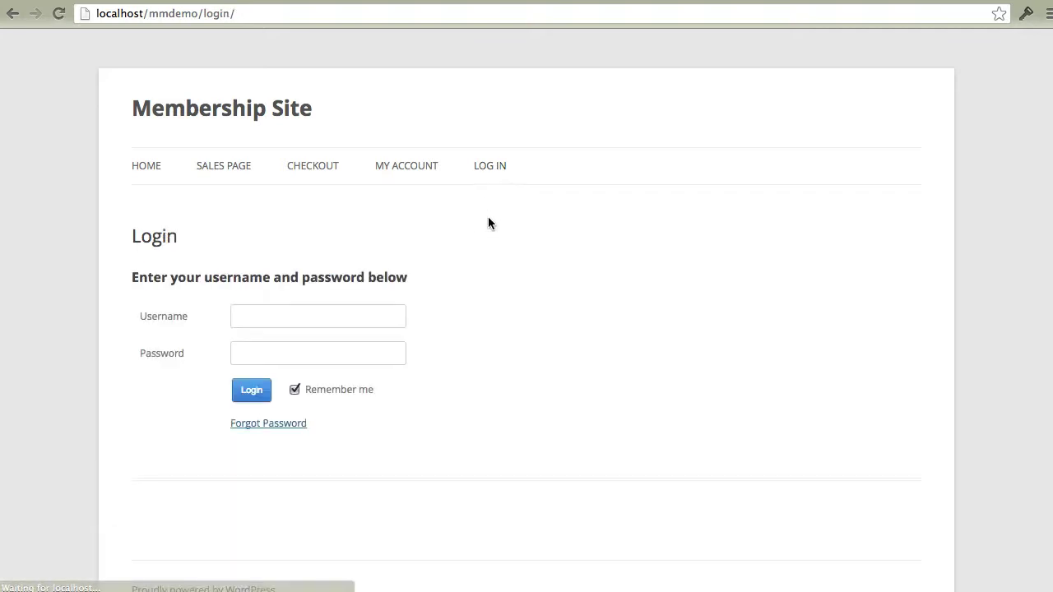
{"action": "left_click", "coordinate": [387, 316]}
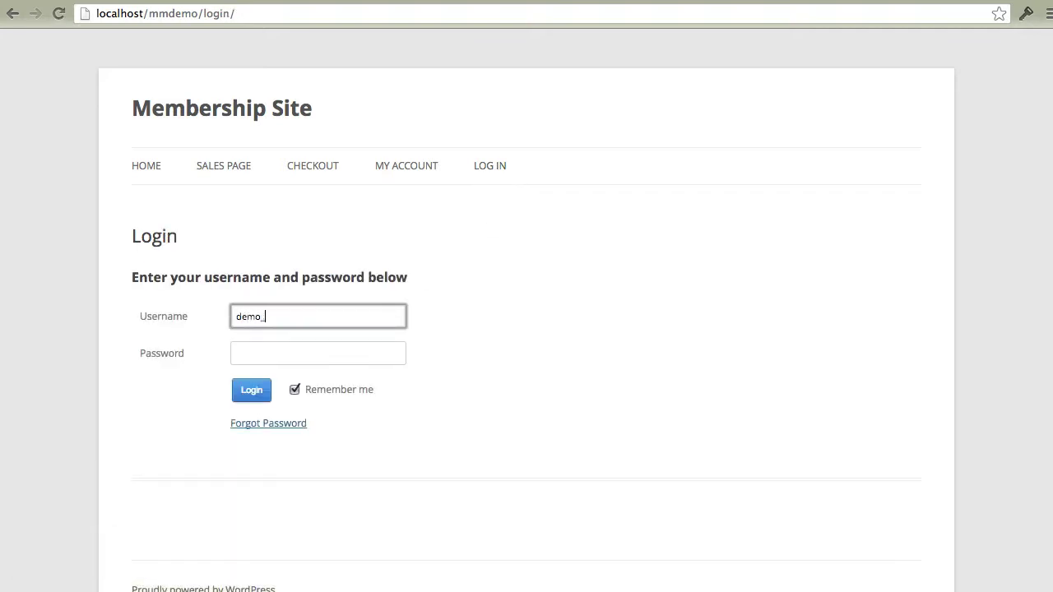
{"action": "key", "text": "Tab"}
{"action": "type", "text": "••••••"}
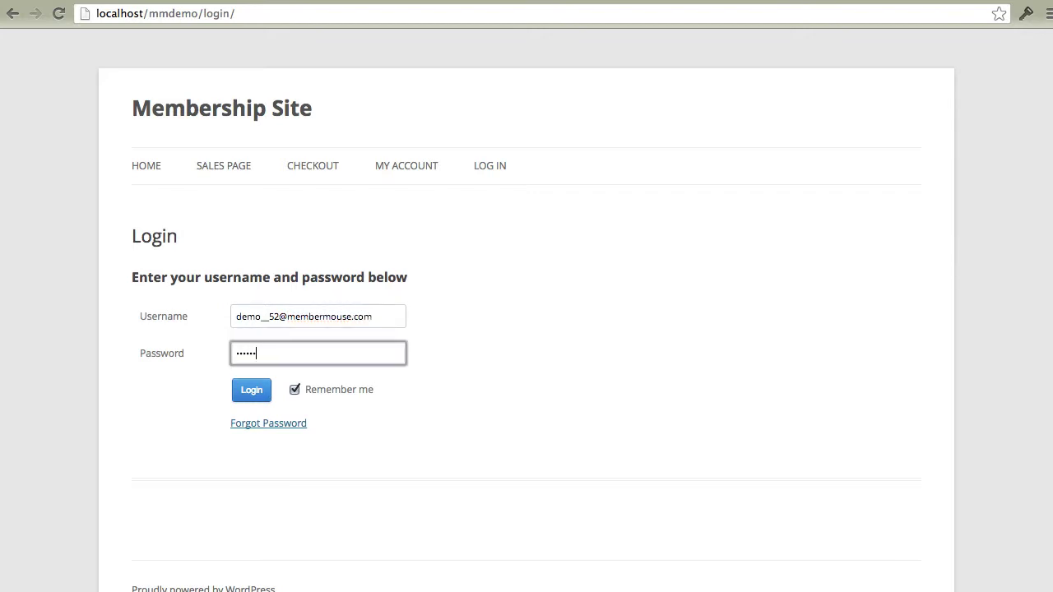
{"action": "key", "text": "Return"}
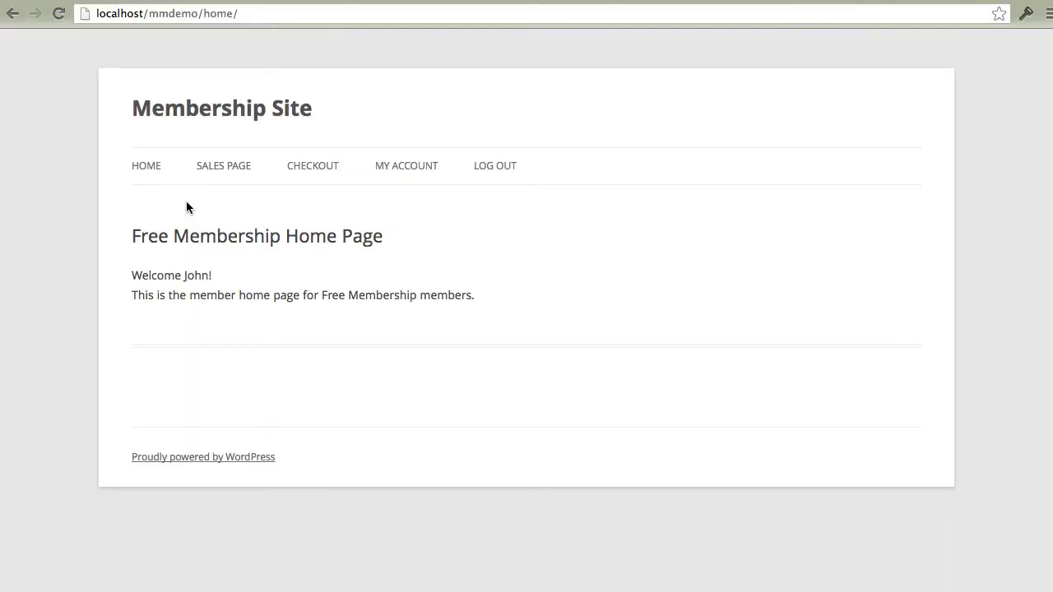
{"action": "left_click", "coordinate": [148, 168]}
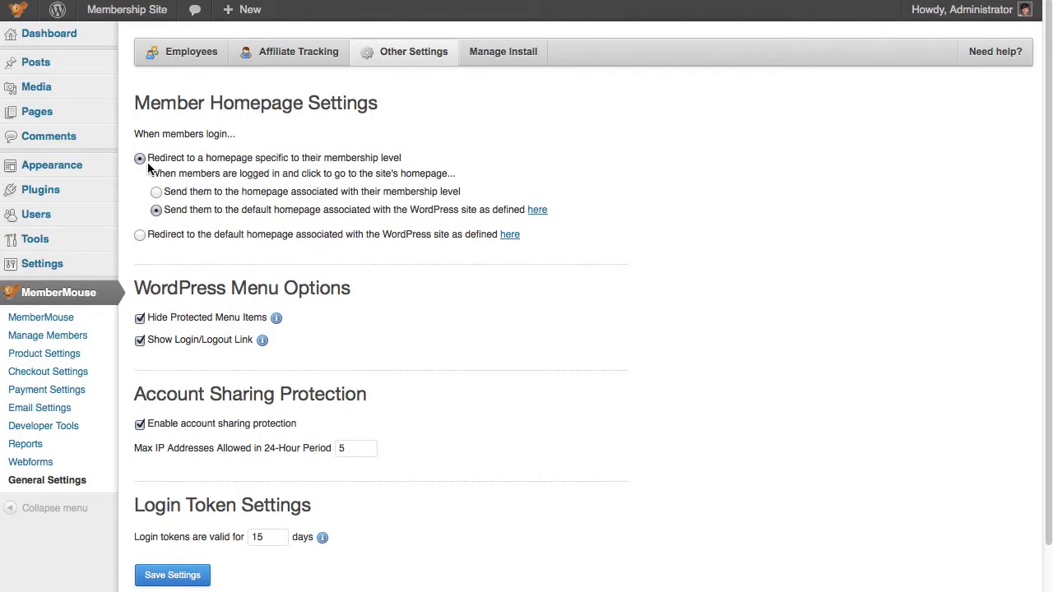
Step: Choose 'Send them to the homepage associated with their membership level', save, and test the HOME link
{"action": "left_click", "coordinate": [154, 194]}
{"action": "left_click", "coordinate": [195, 575]}
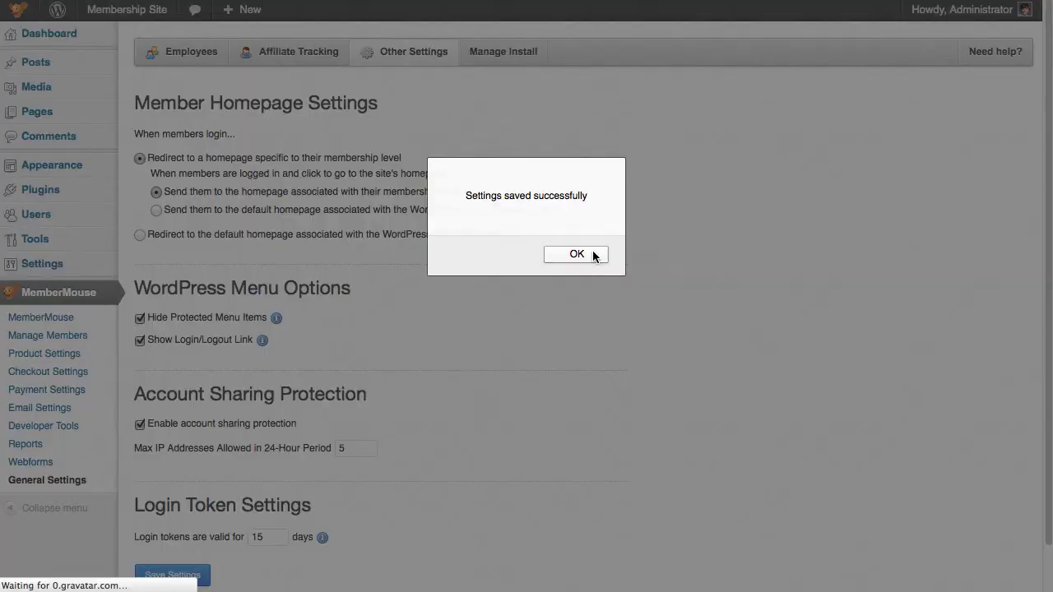
{"action": "left_click", "coordinate": [592, 255]}
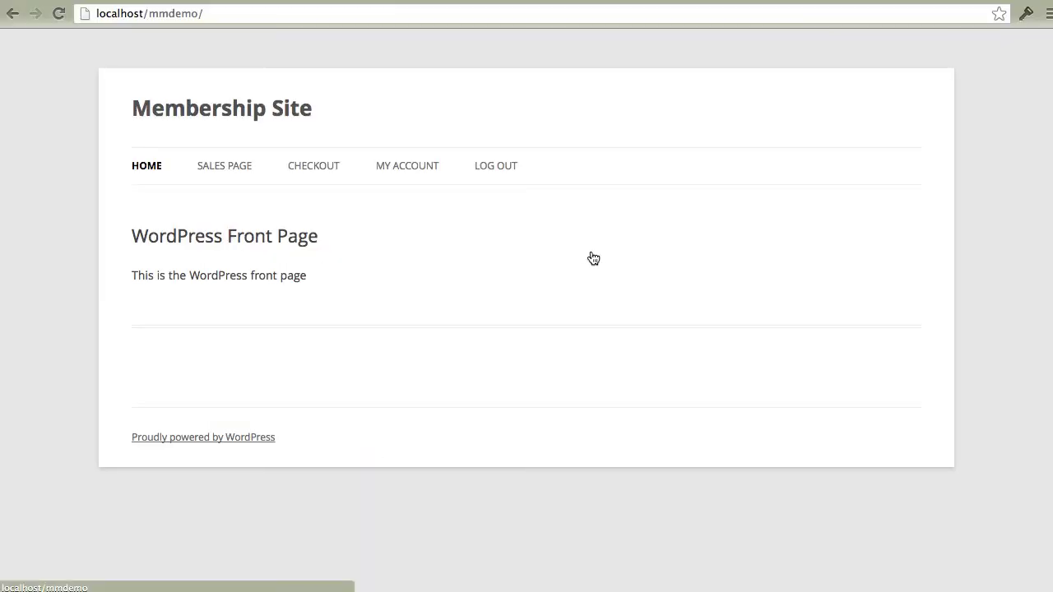
{"action": "left_click", "coordinate": [157, 170]}
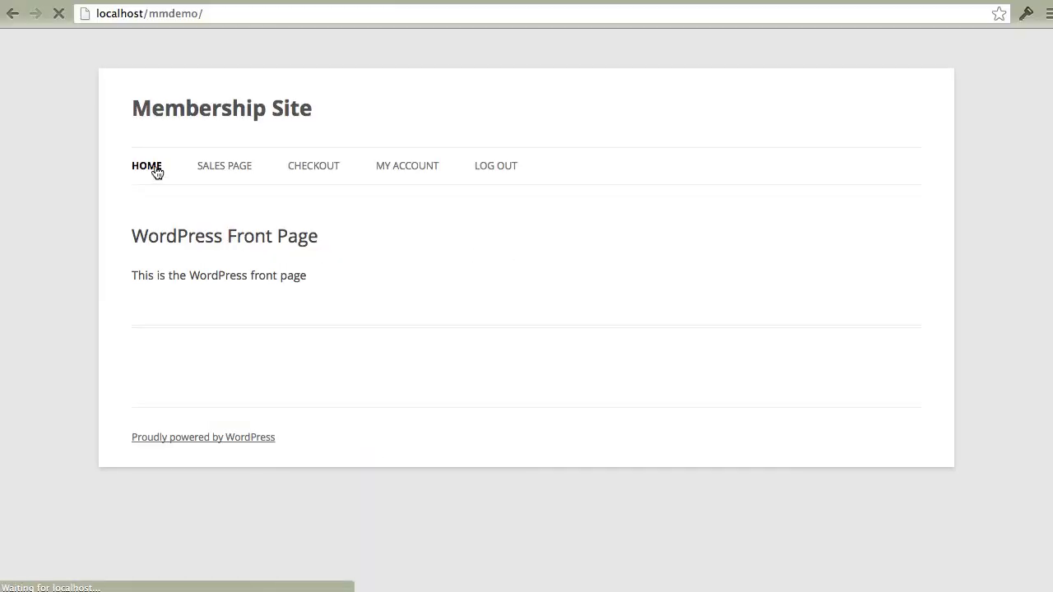